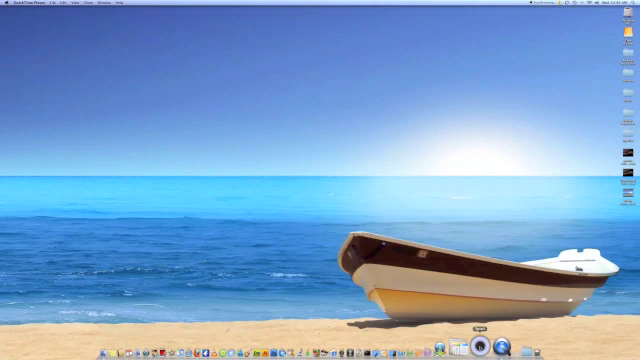
Step: Launch Spirit to begin jailbreaking the connected iPhone 3GS
click(480, 347)
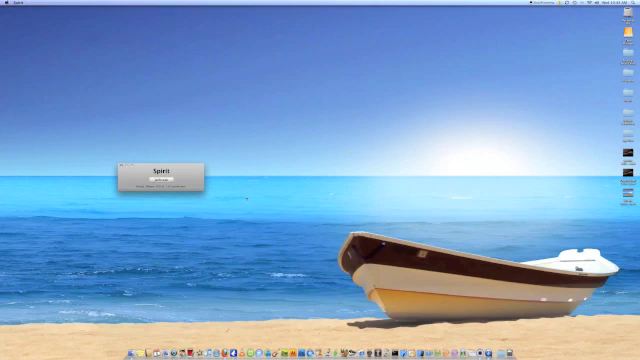